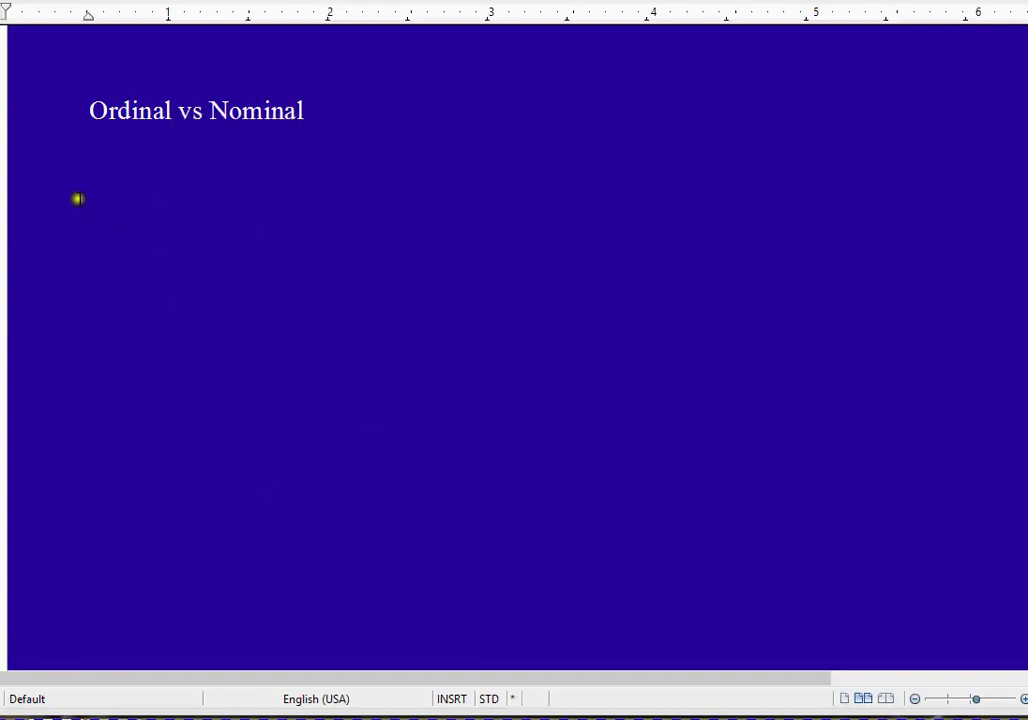
Below the title, add 'ordinal--have to able to put groups in order' and 'nominal--just have to have groups, no order required' lines
left_click(69, 195)
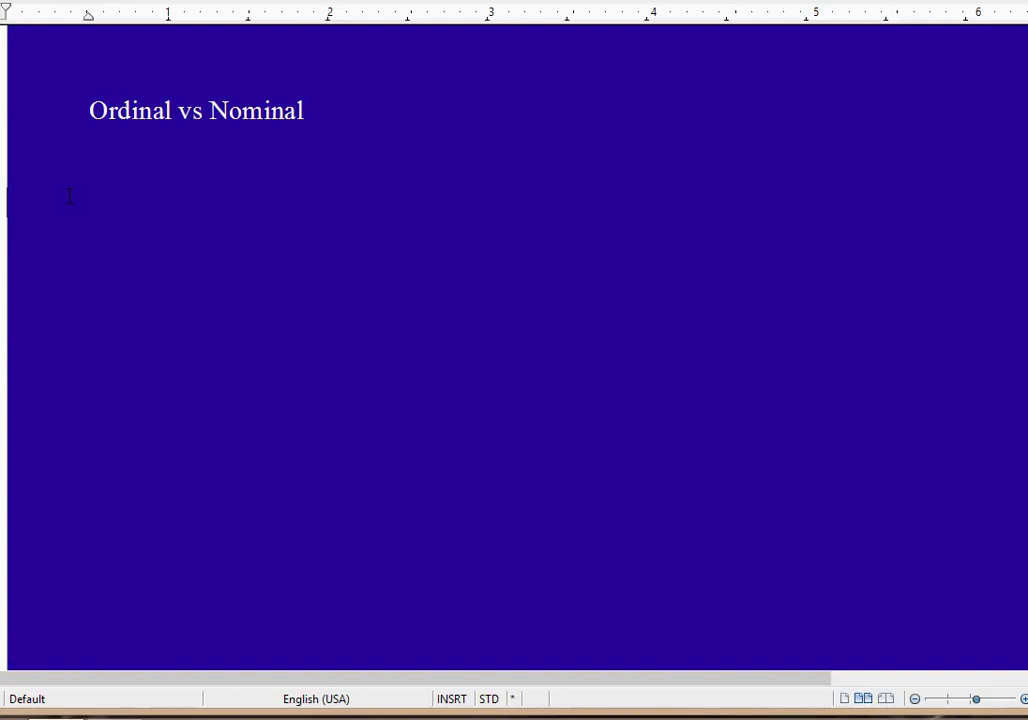
type("ordinal")
type("--")
type("have to ")
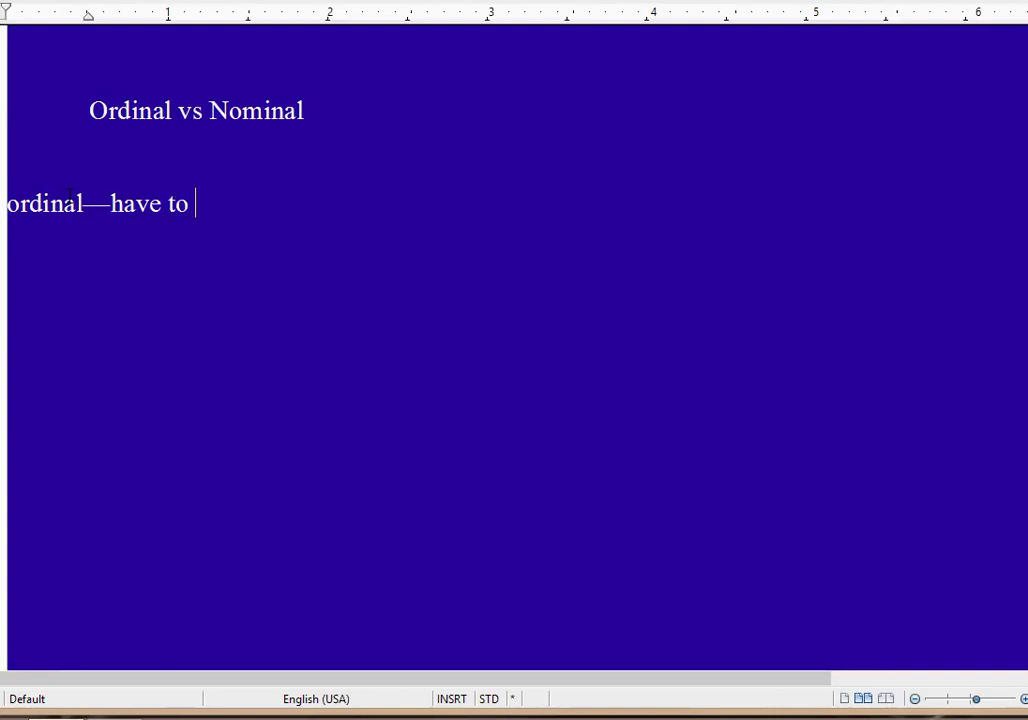
type("able to put g")
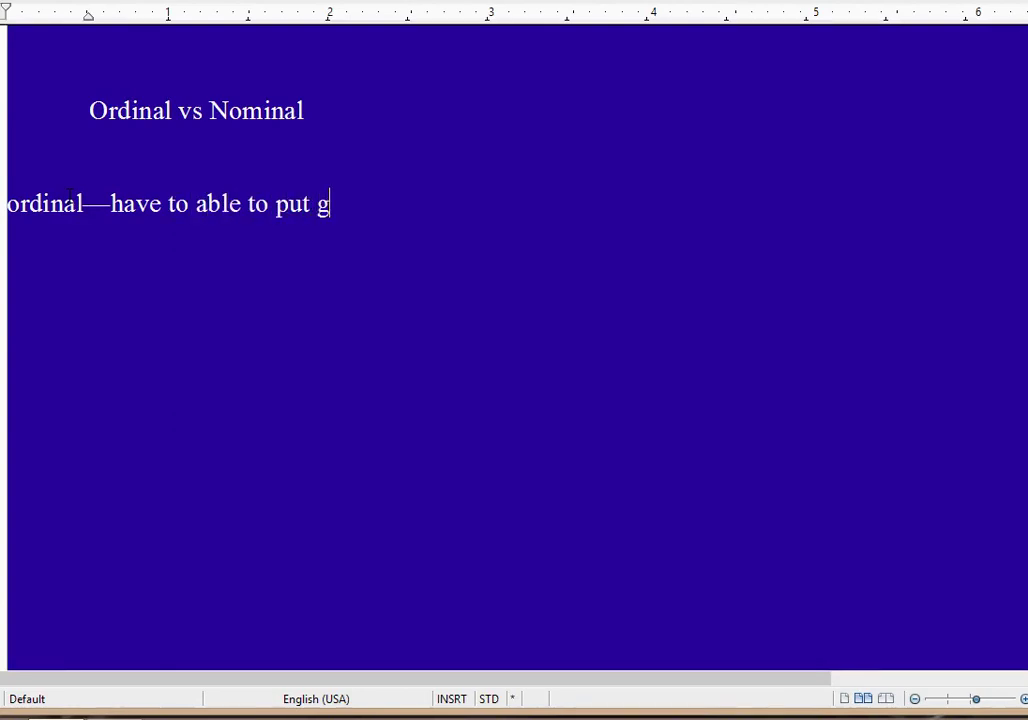
type("roups in order")
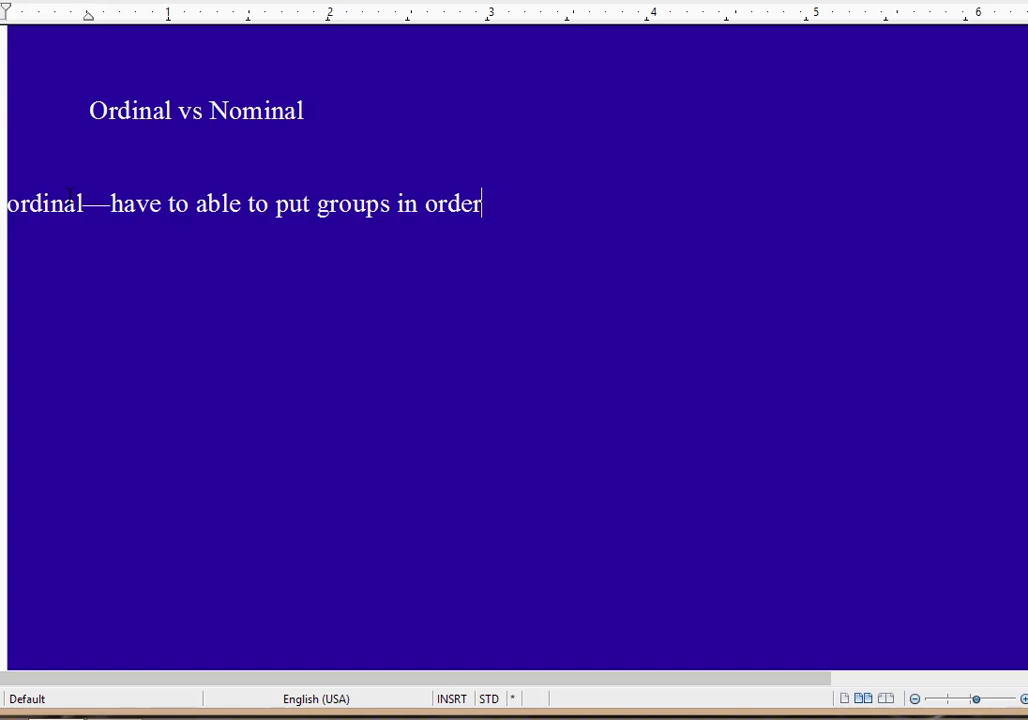
key("Return")
type("nominal--")
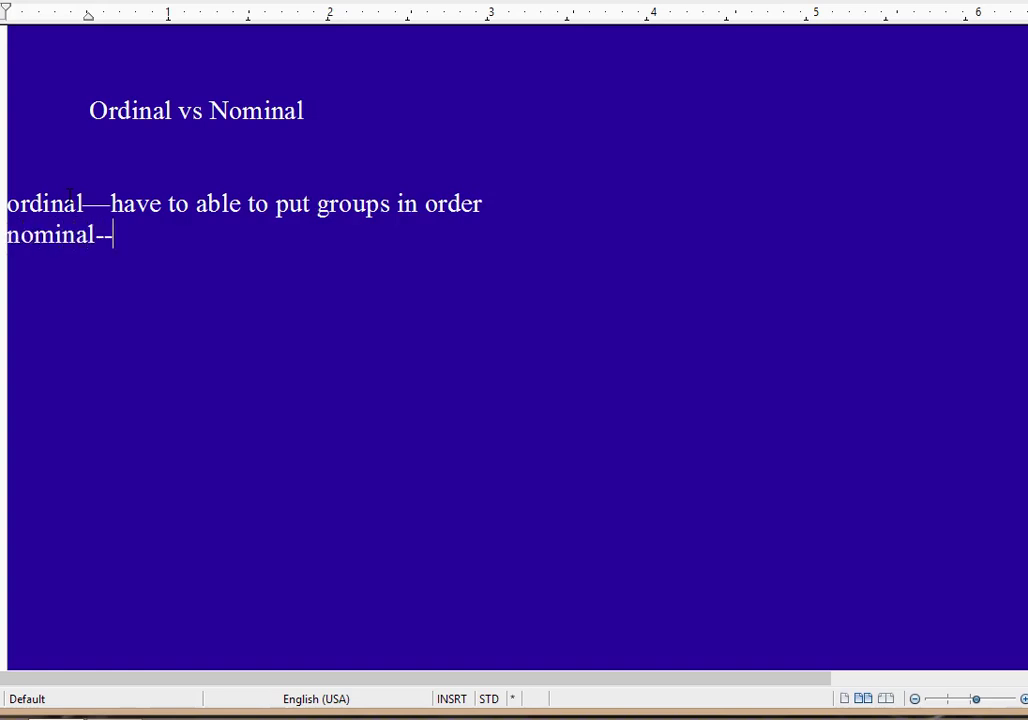
type("just have")
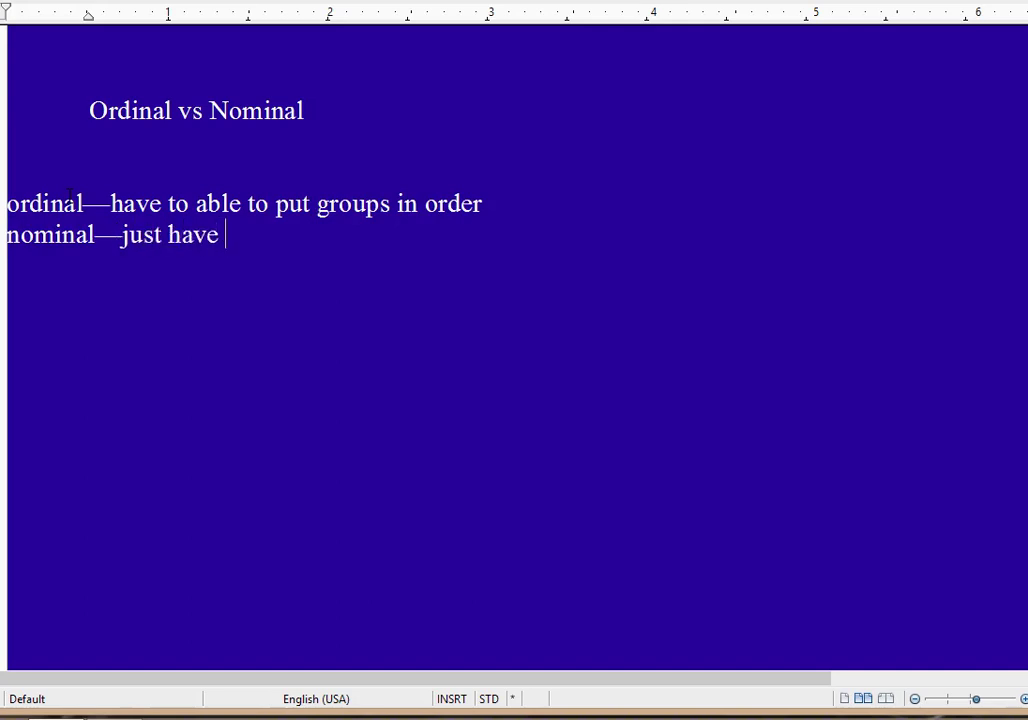
type(" to have ")
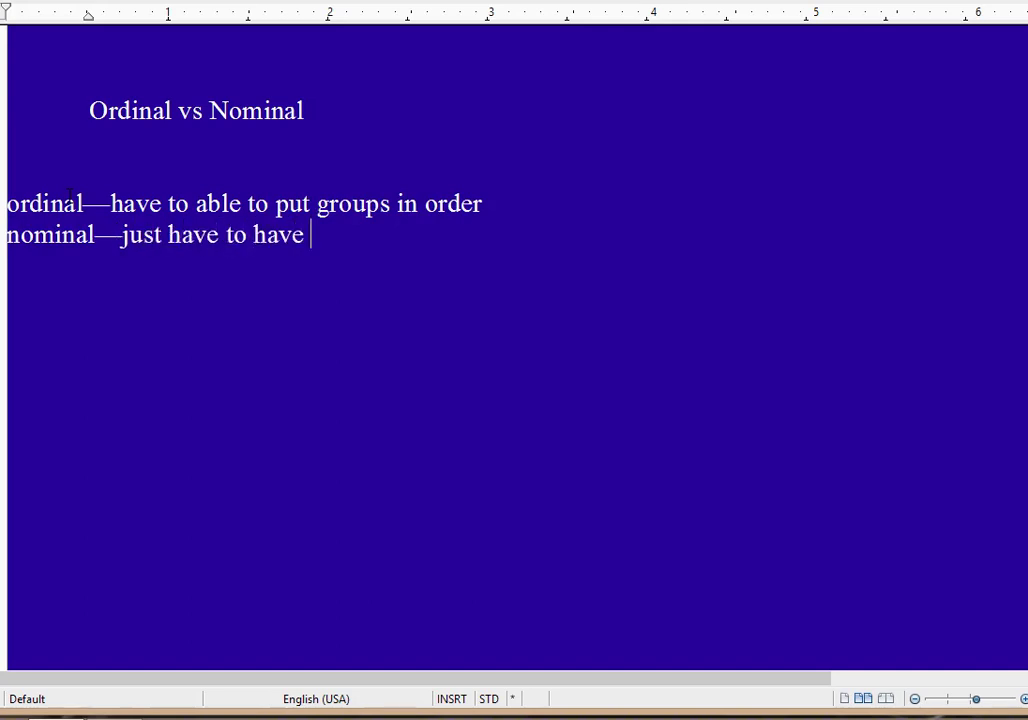
type("groups, no")
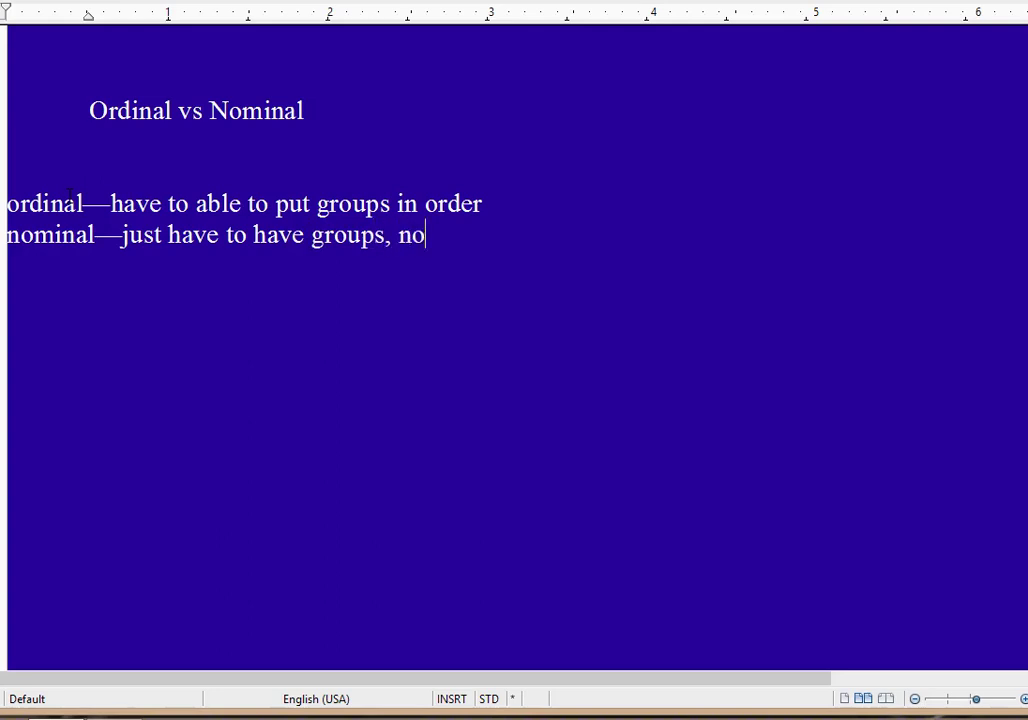
type(" order required")
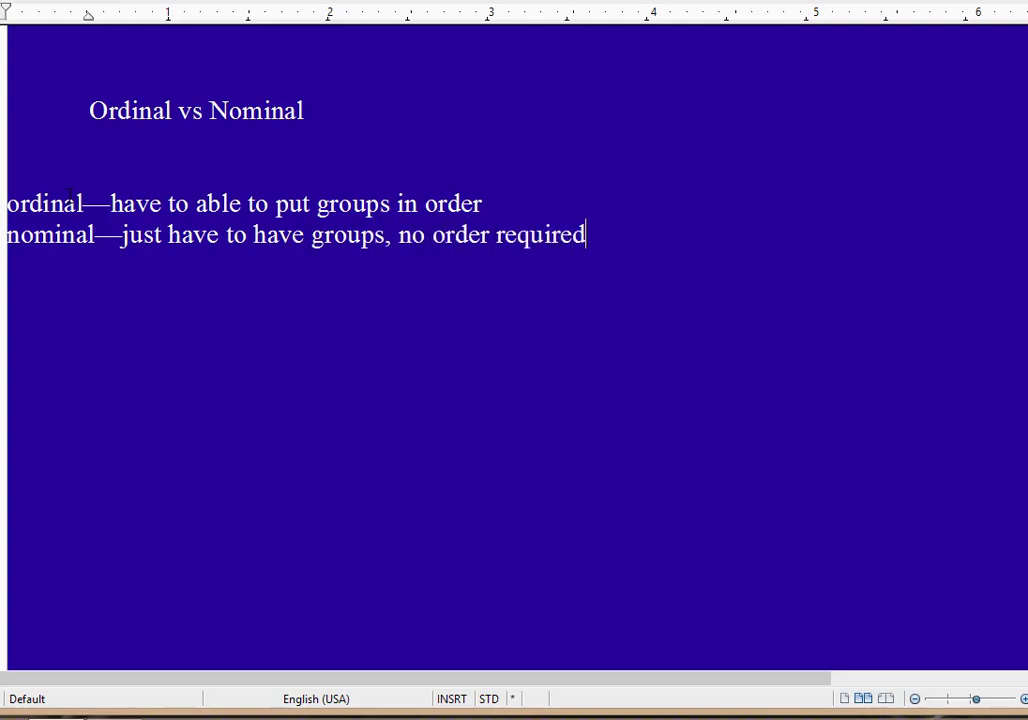
key("Return")
Type 'biology--' followed by animals, plants, fungi, protoza and bacteria, one per line
type("biology--")
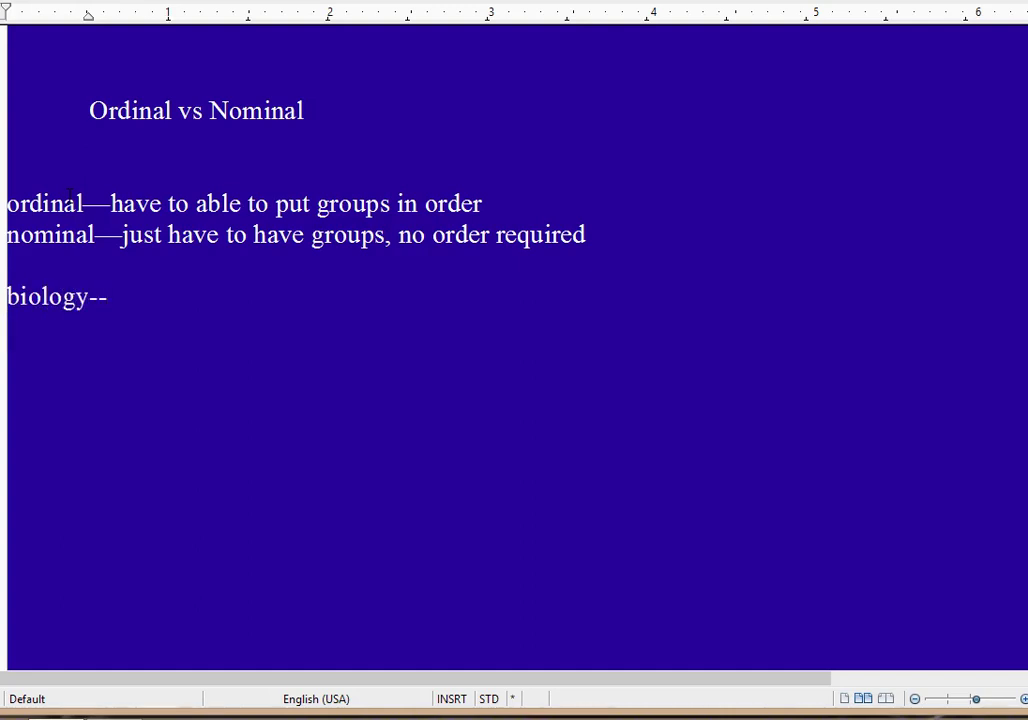
key("Return")
type("animals,")
key("Return")
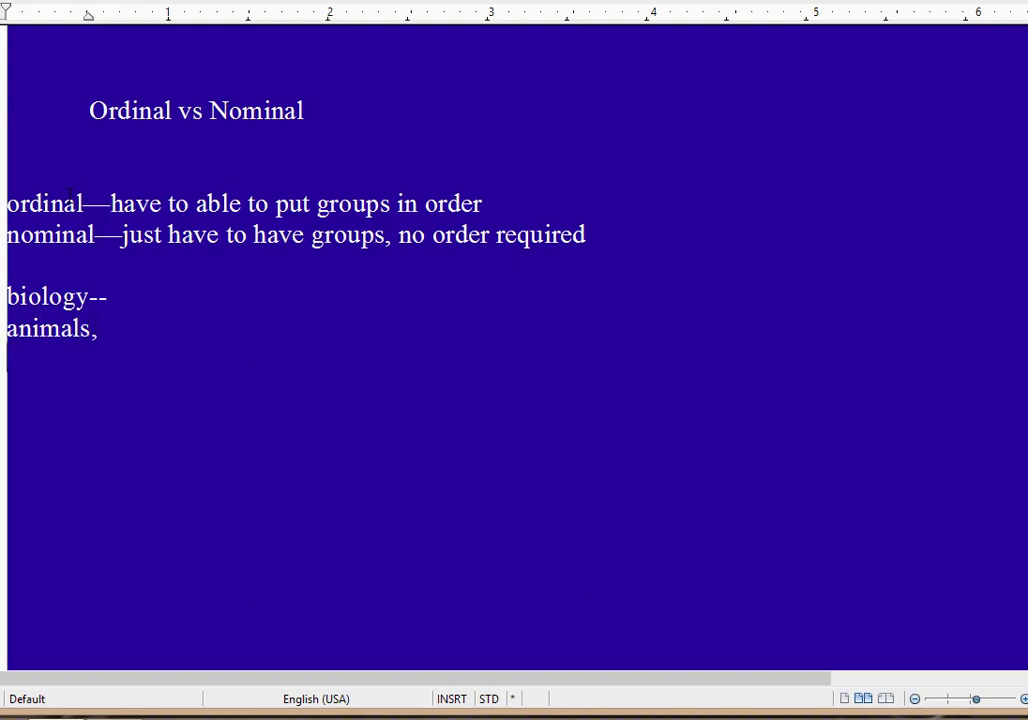
type("plants,")
key("Return")
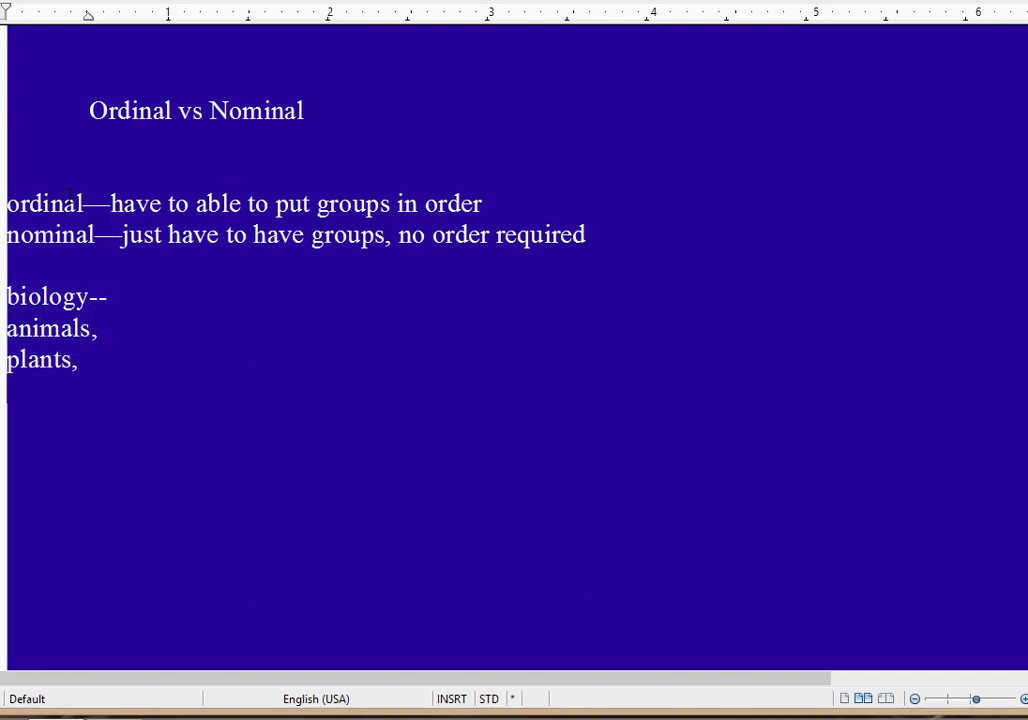
type("fungi,")
key("Return")
type("p")
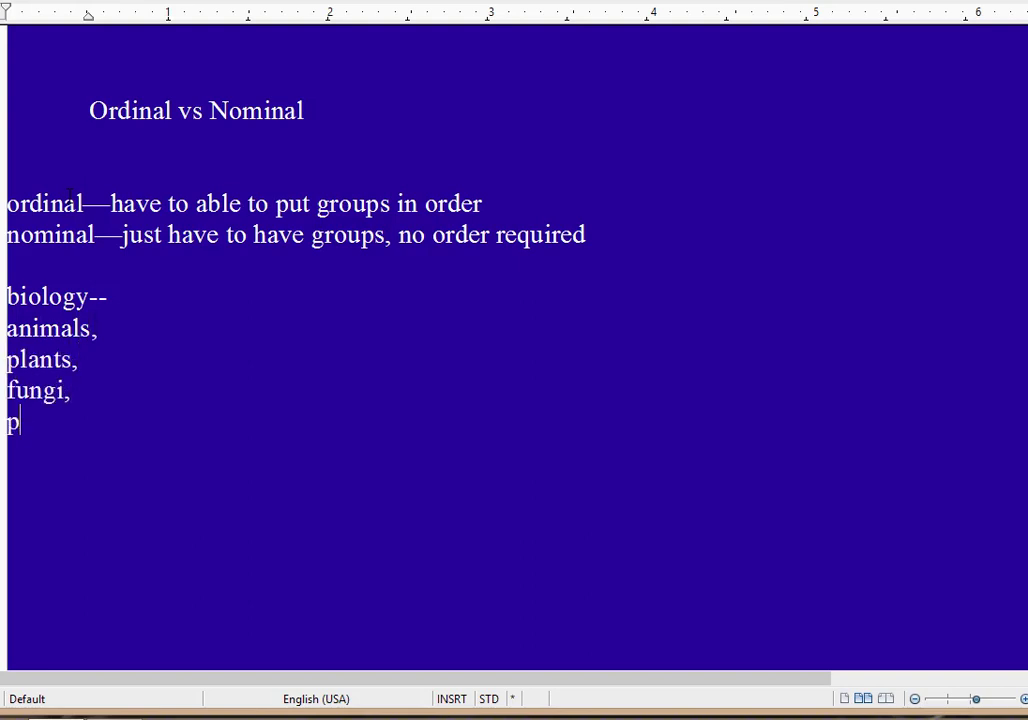
type("rotoza,")
key("Return")
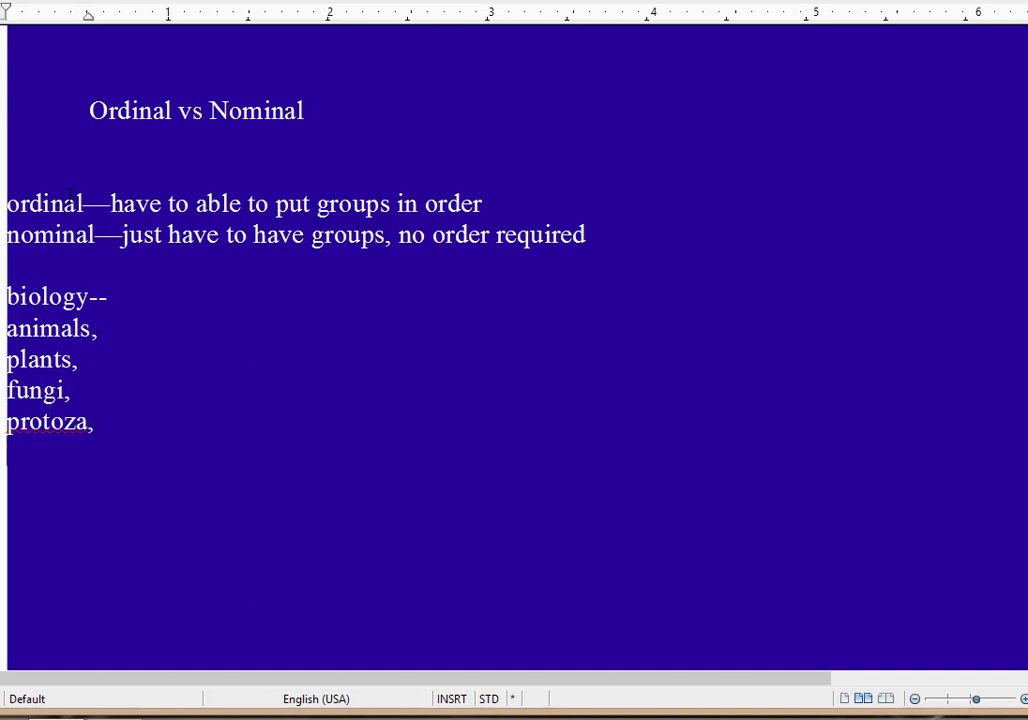
type("bacteria")
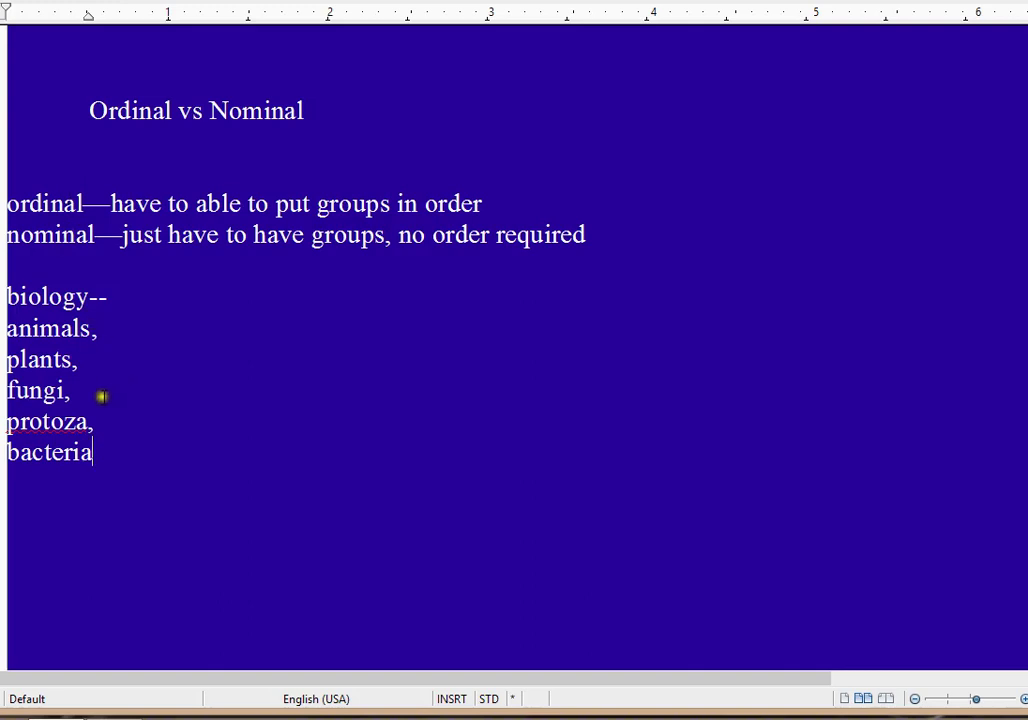
Correct 'protoza' to 'protozoa' and return to the line below bacteria
left_click(76, 420)
type("o")
left_click(194, 471)
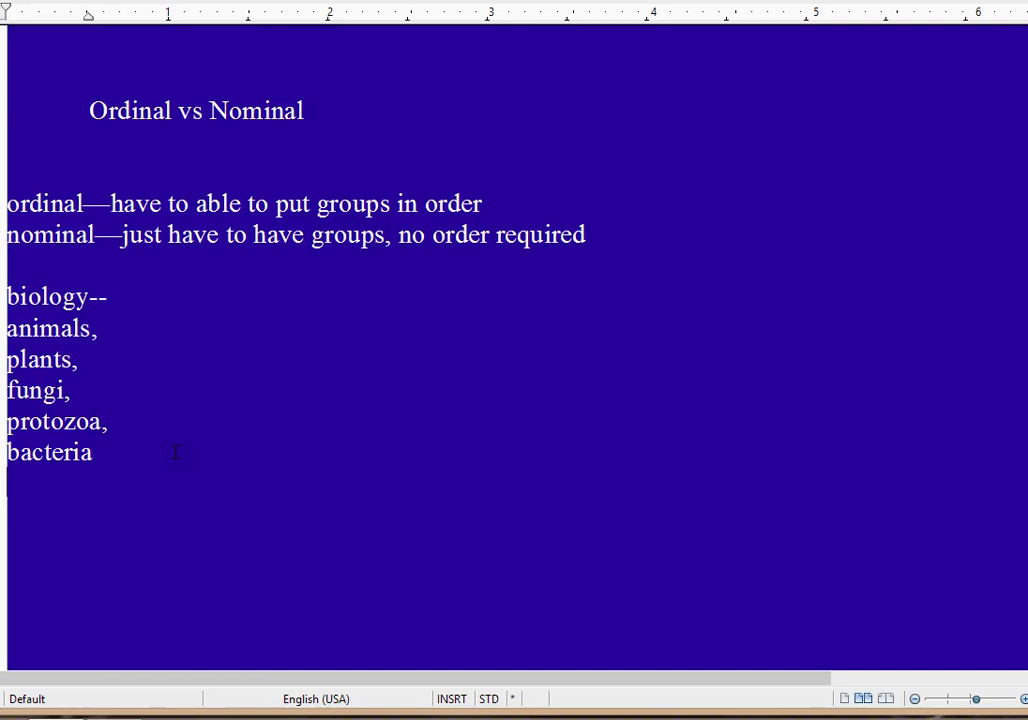
Below the kingdom list, add the line 'statistically, ordinal we can take median.'
left_click(175, 452)
key("Return")
key("Return")
type("statistically")
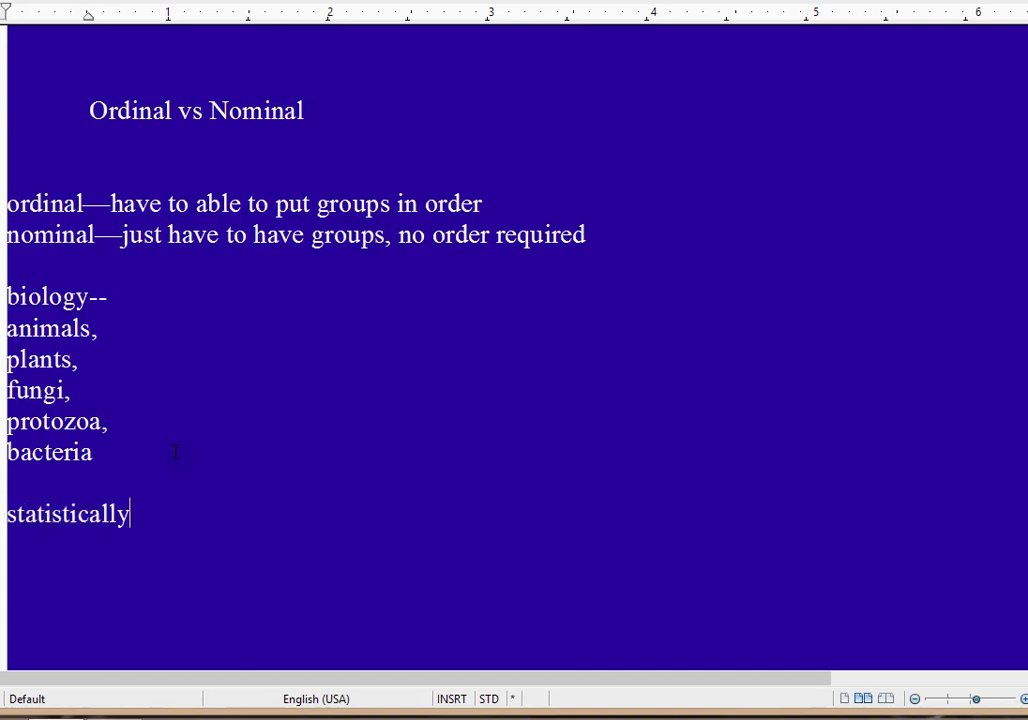
type(", ordinal")
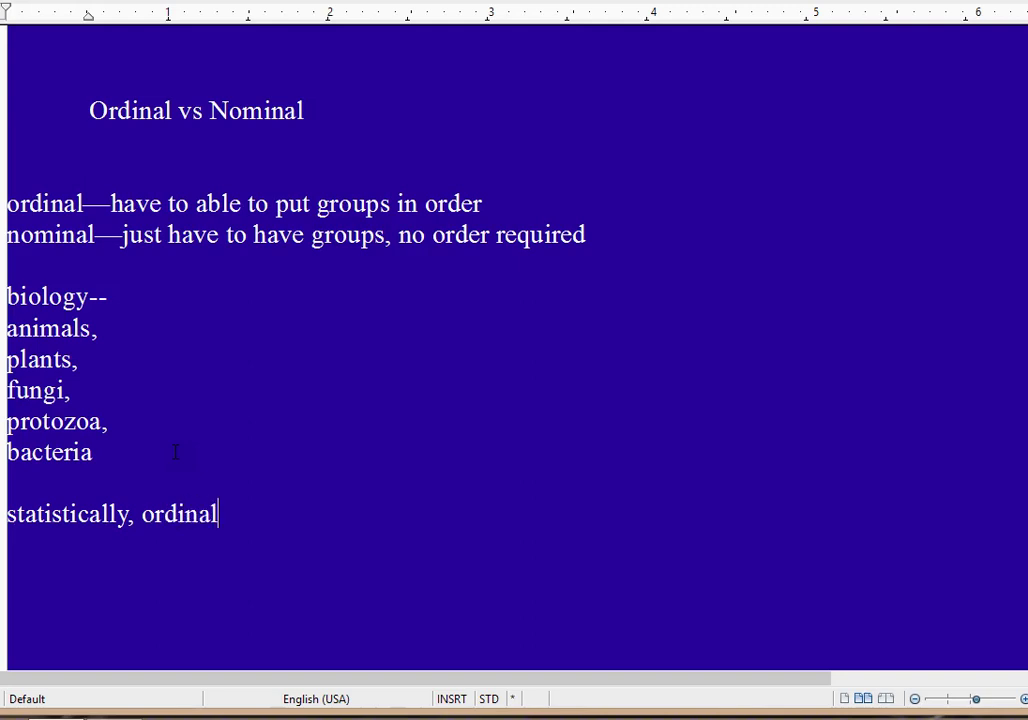
type(" we can")
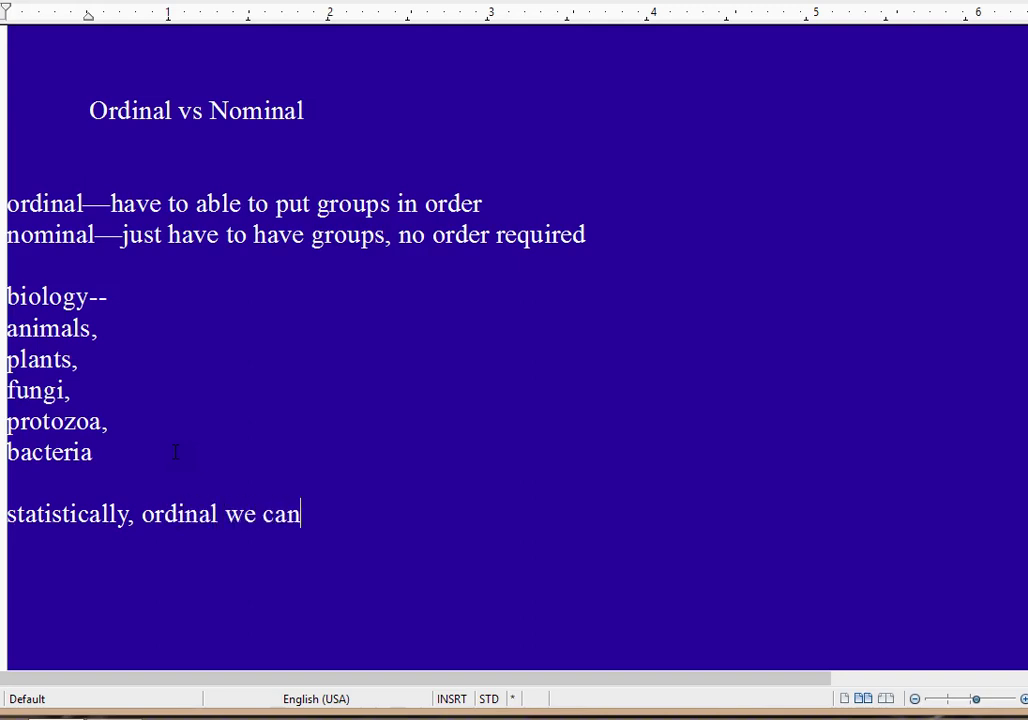
type(" take median")
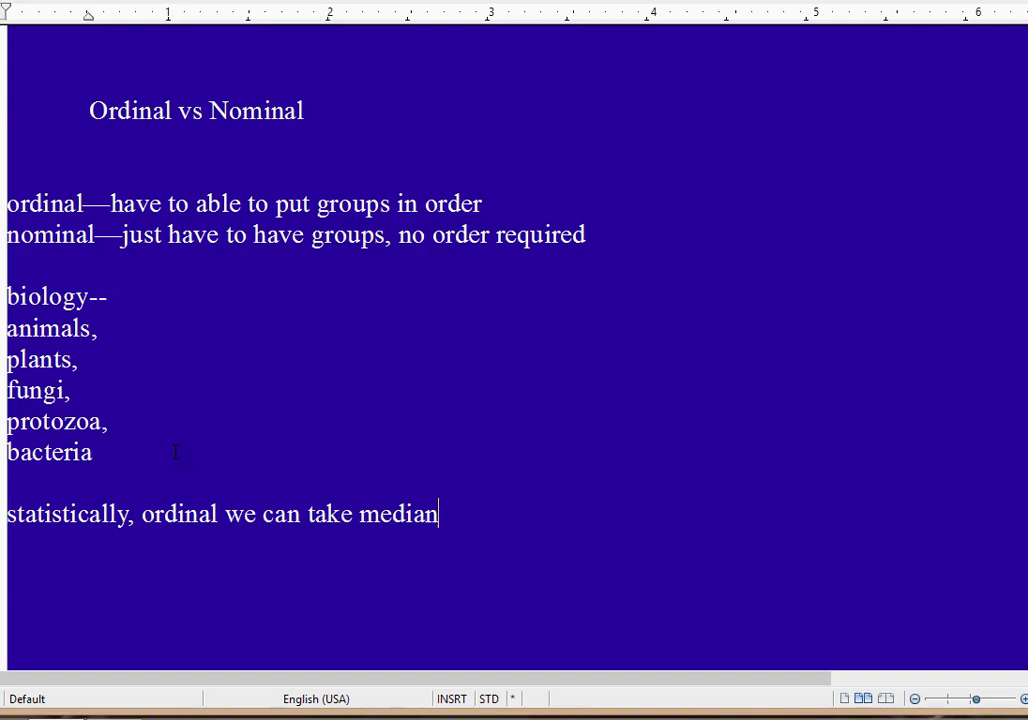
type(".")
On a new line, type 'nominal, no median... can take the ma', fixing the 'nomial' typo
key("Return")
type("nomial, n")
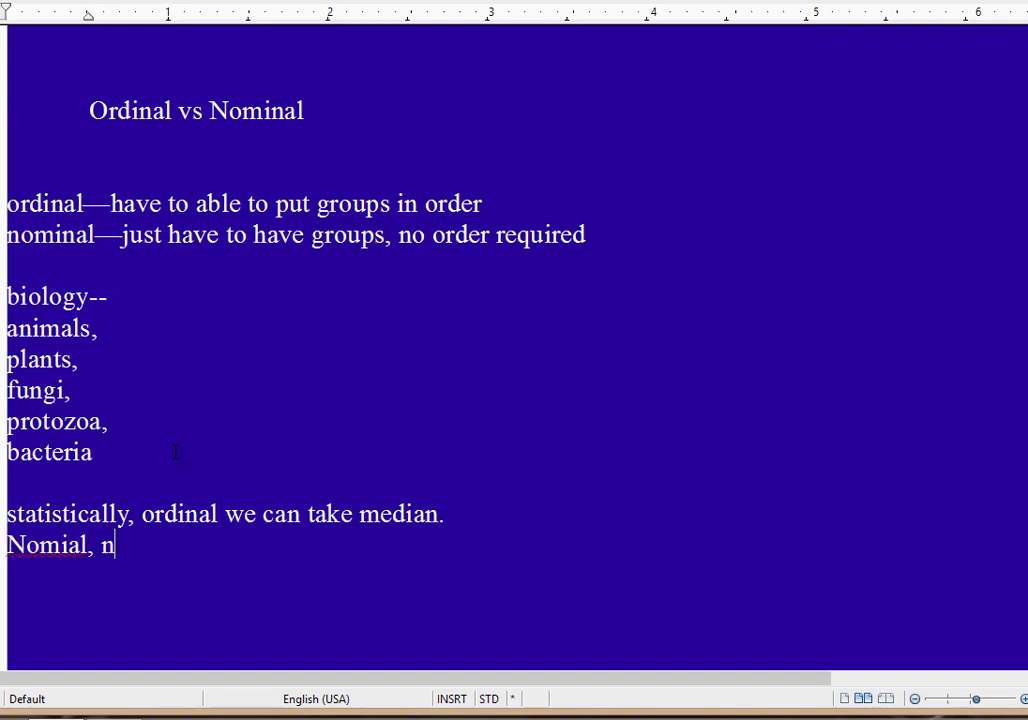
type("o")
key("BackSpace")
key("BackSpace")
key("BackSpace")
key("BackSpace")
key("BackSpace")
key("BackSpace")
type("nal, no median")
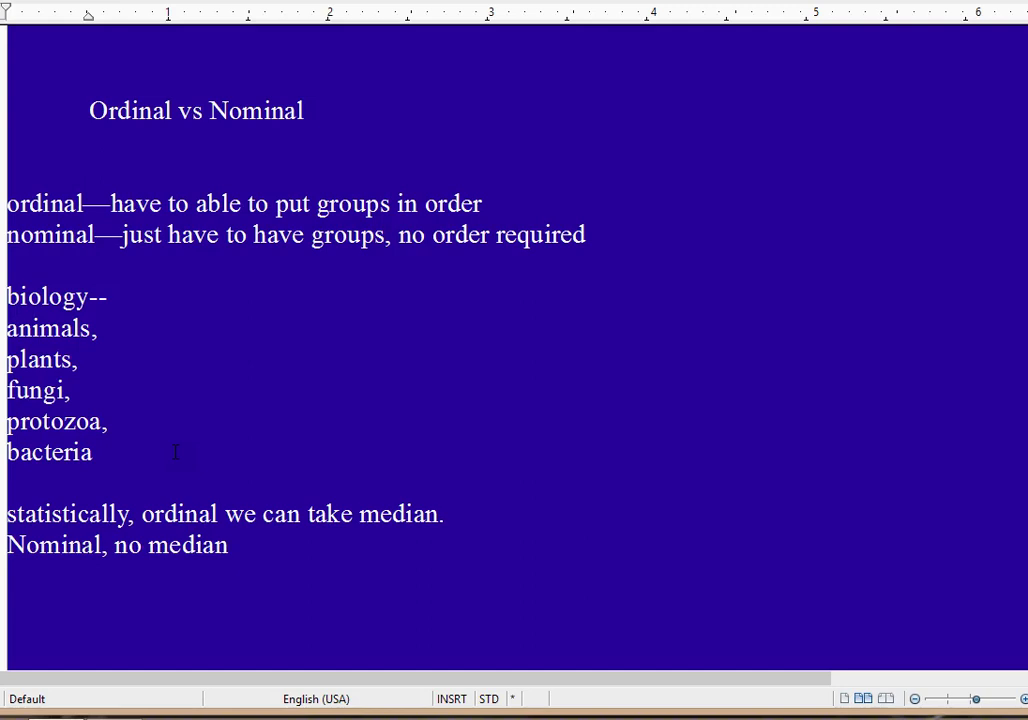
type("... can take the ma")
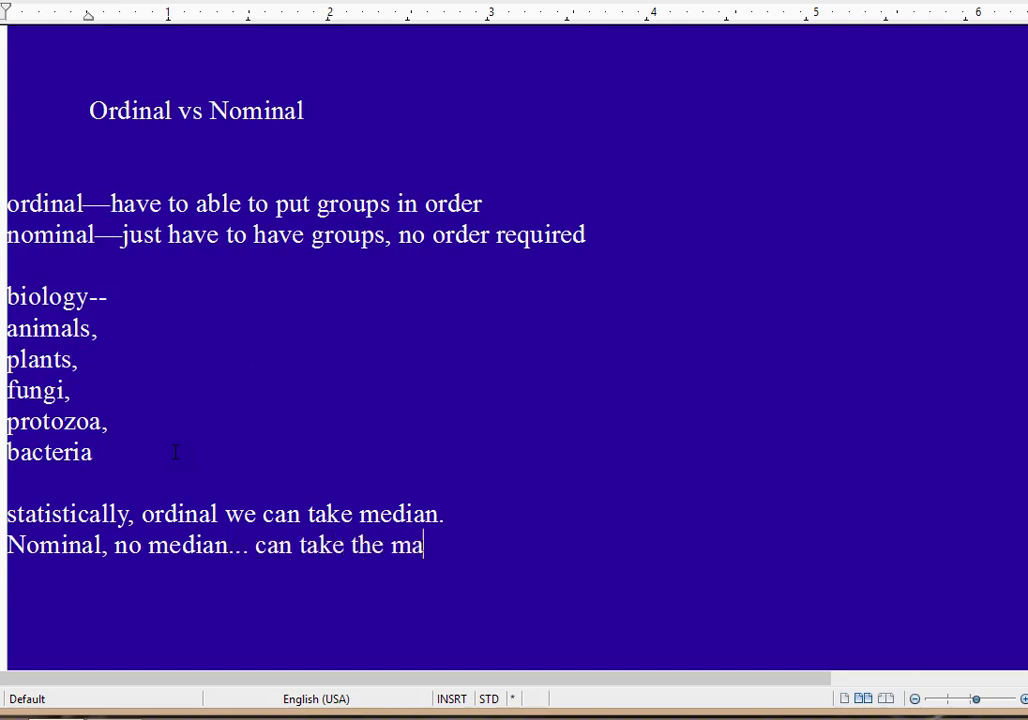
Correct the ending to 'can take the mode' and add 'if all you have are groups, can't do any statistics.'
key("BackSpace")
type("ode")
type("if ")
type("all ")
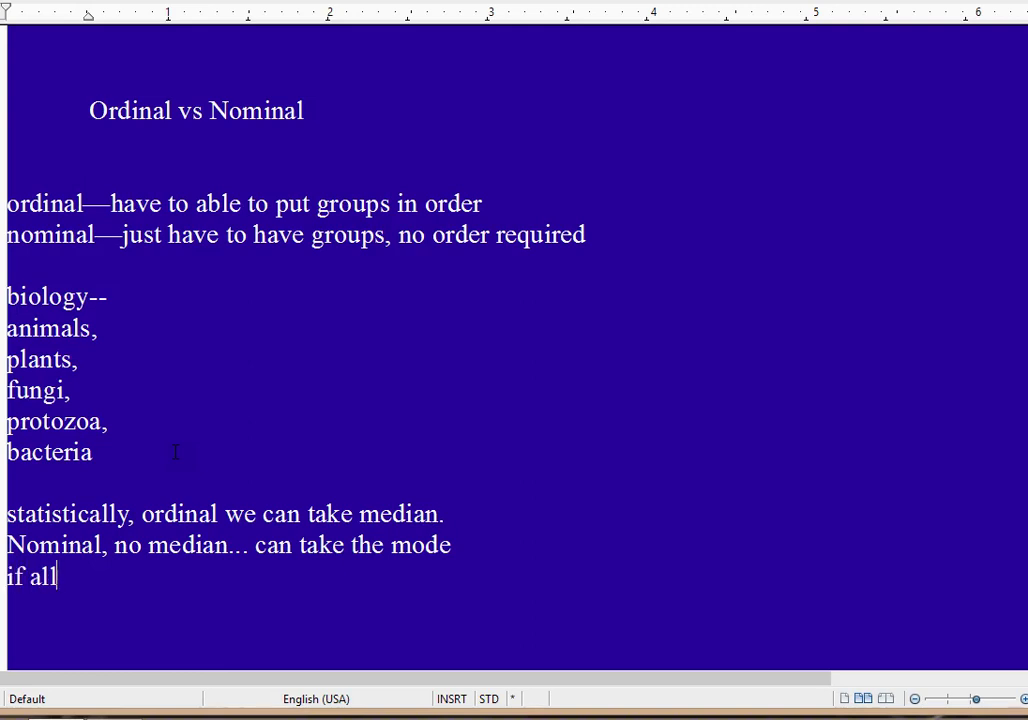
type("you hav")
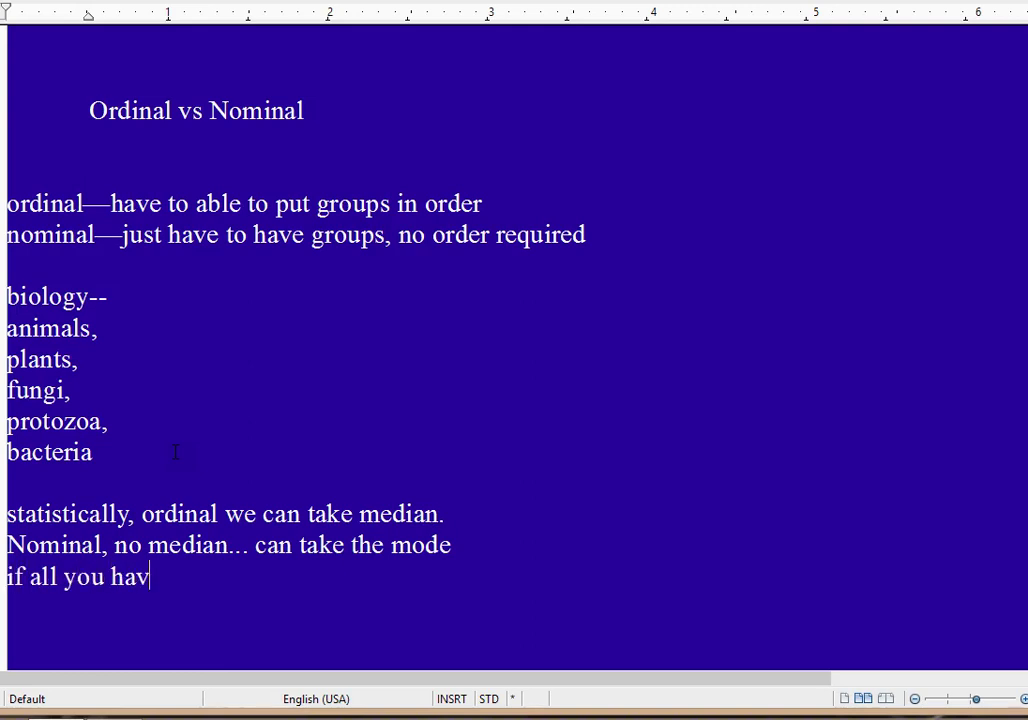
type("e are group")
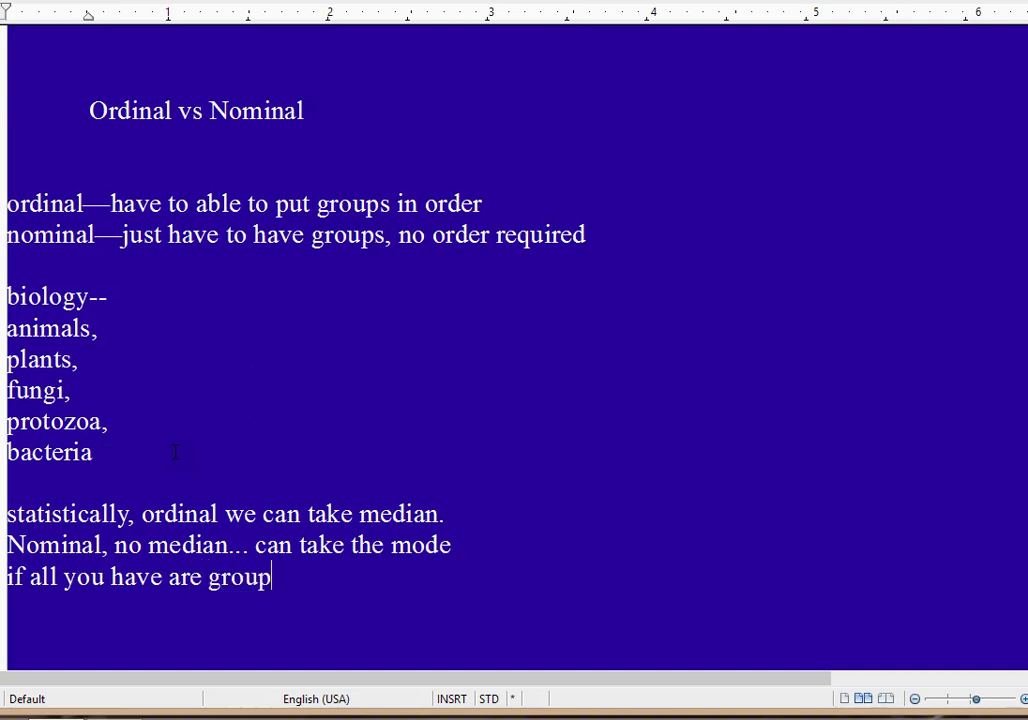
type("s, can't ")
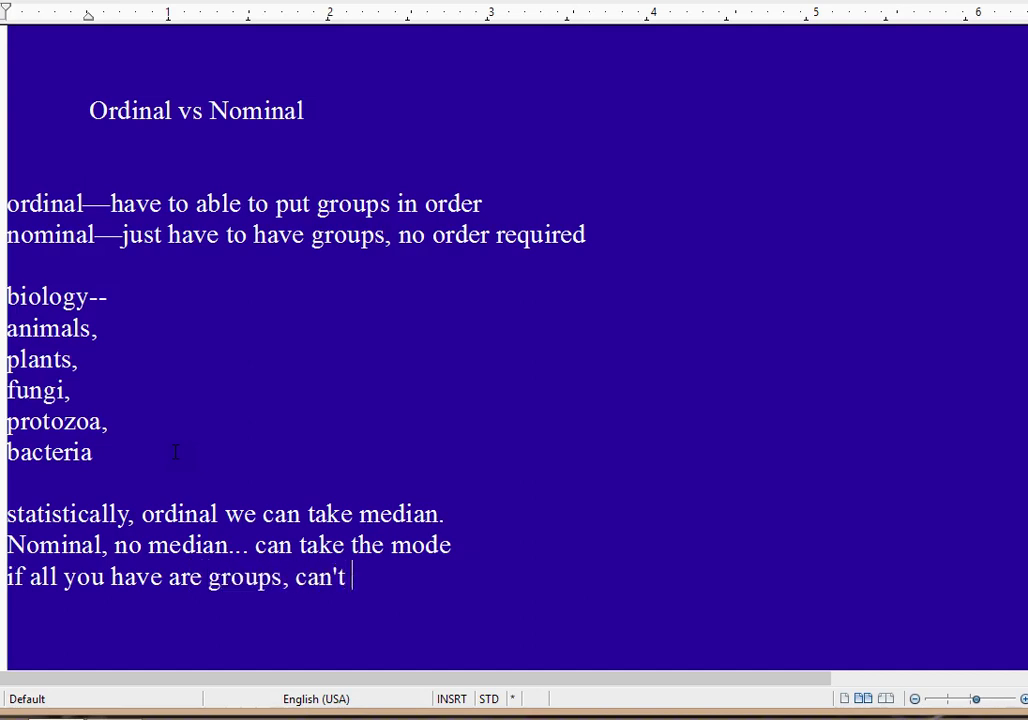
type("do any stati")
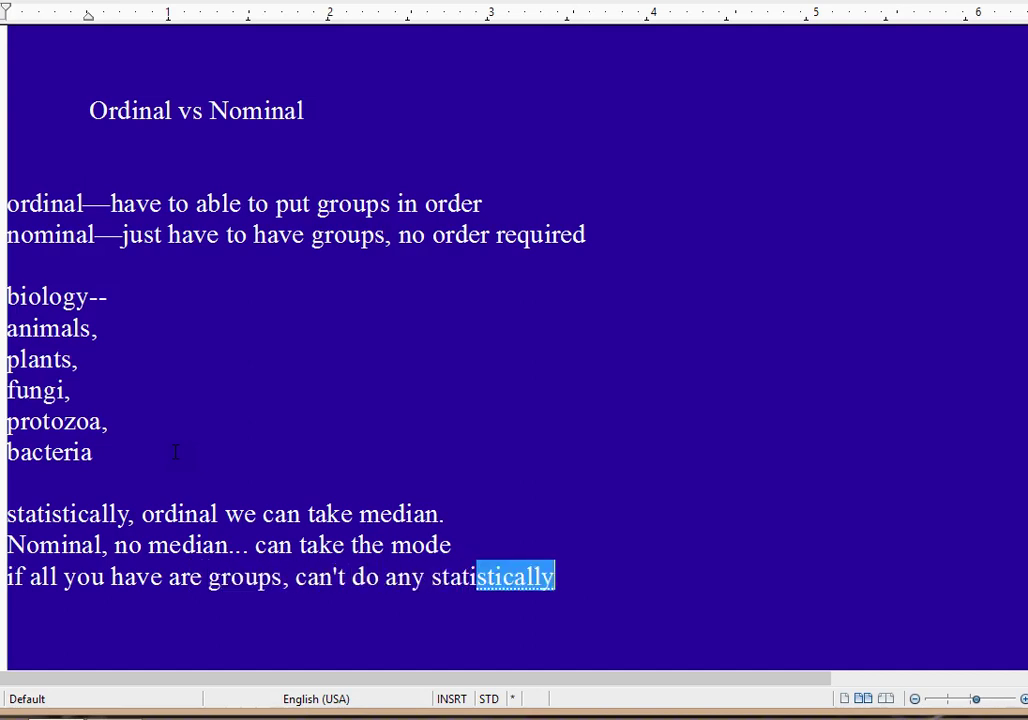
type("stics.")
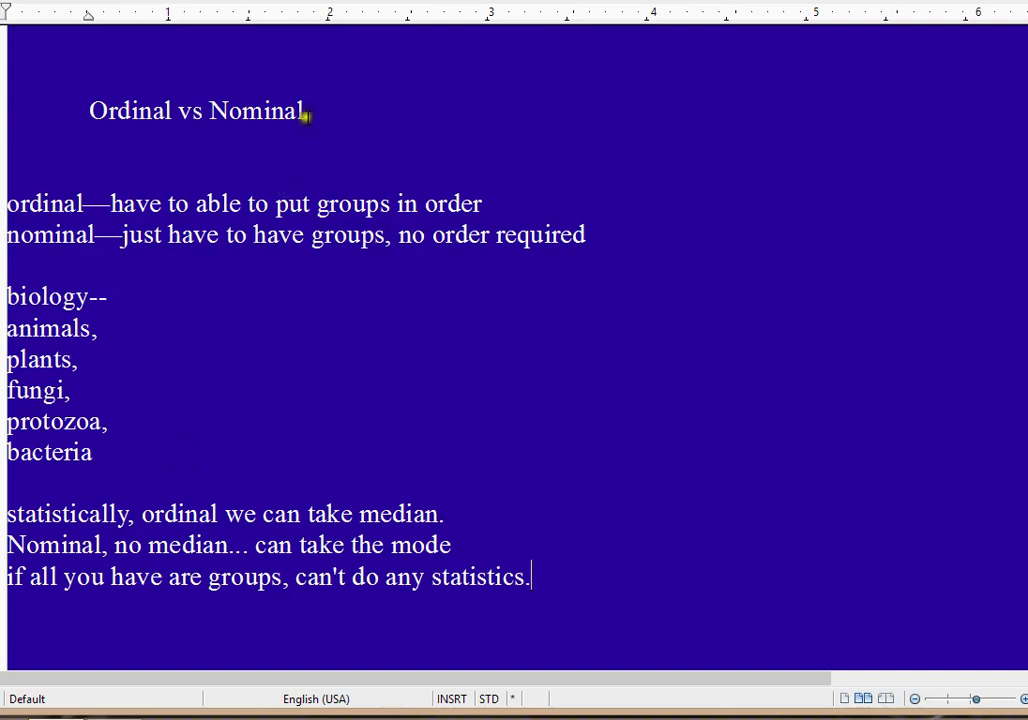
left_click_drag(304, 114, 89, 110)
left_click(166, 110)
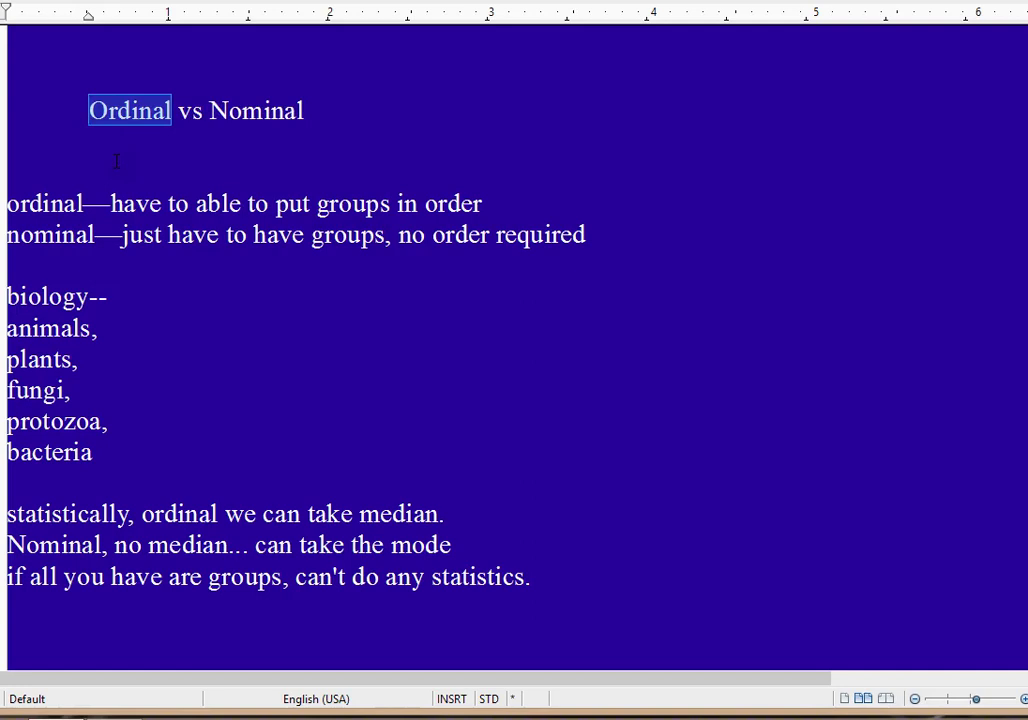